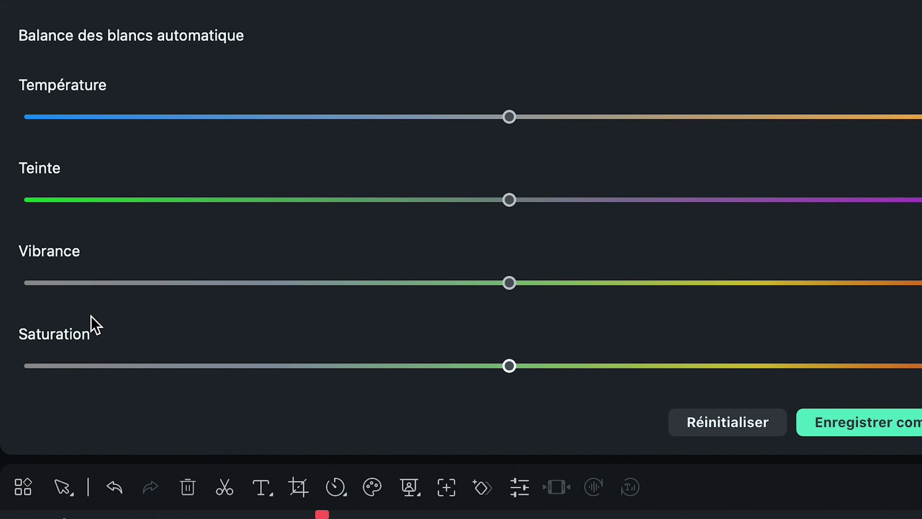
# Step: Set the selected clip's vibrance and saturation both to -100
pyautogui.moveTo(509, 283); pyautogui.dragTo(11, 282)
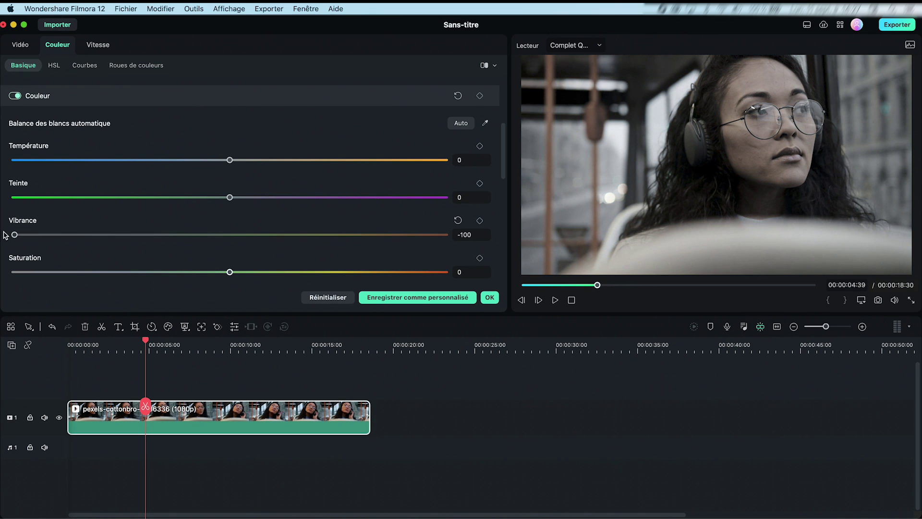
pyautogui.moveTo(225, 276); pyautogui.dragTo(1, 281)
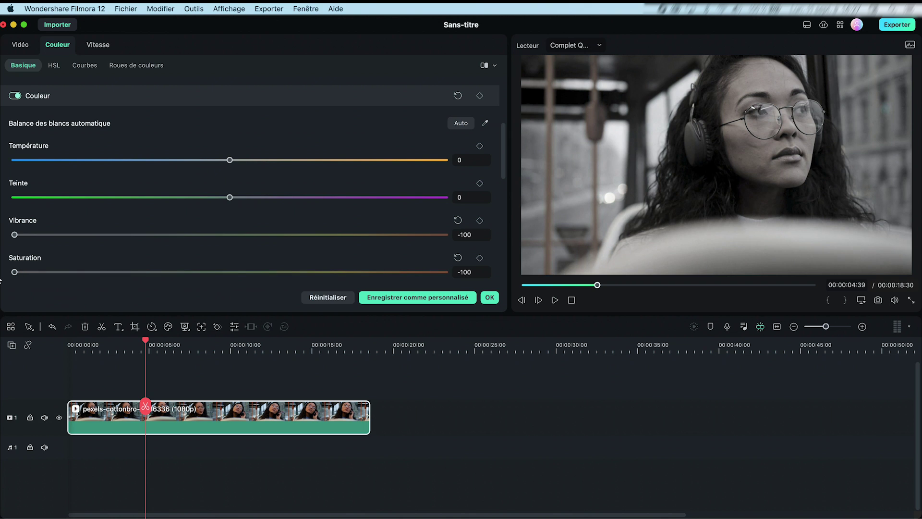
pyautogui.scroll(-1, 129, 271)
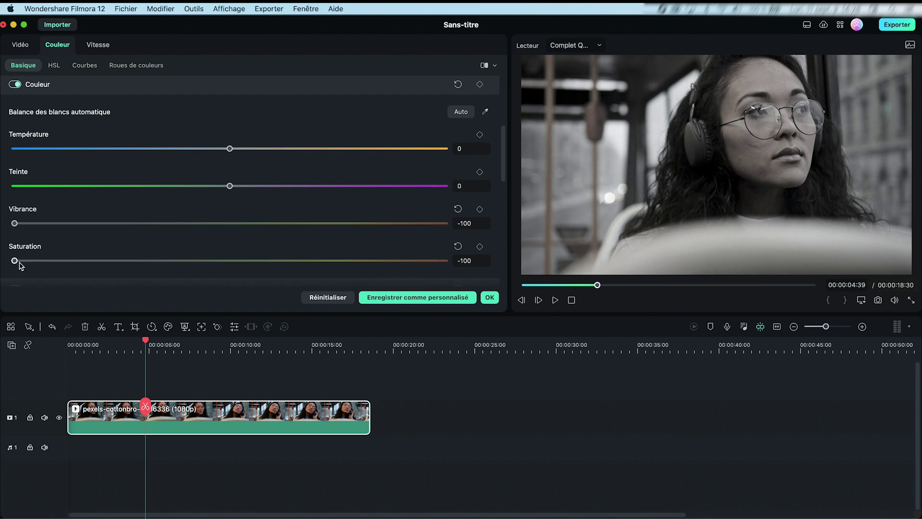
pyautogui.moveTo(17, 263)
pyautogui.mouseDown()
pyautogui.moveTo(289, 262)
pyautogui.moveTo(10, 262)
pyautogui.mouseUp()
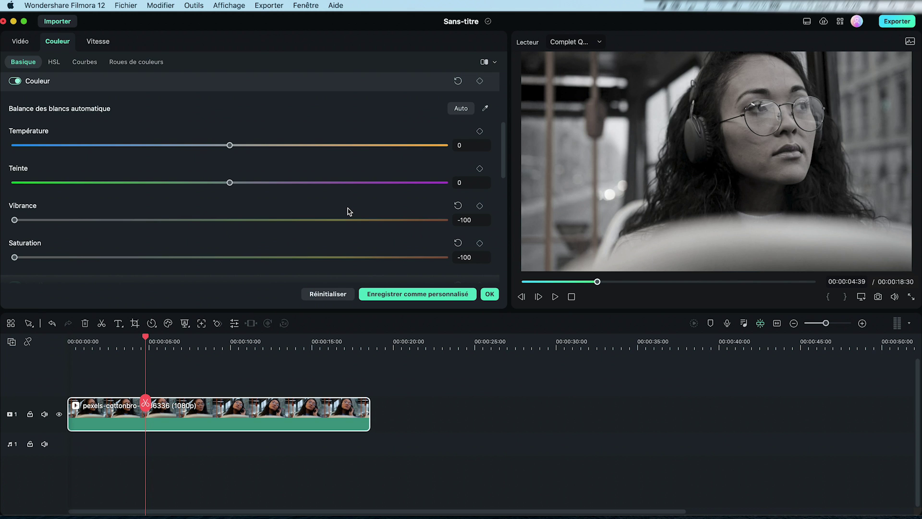
# Step: Reset the clip's vibrance and saturation to their default values
pyautogui.scroll(1, 349, 211)
pyautogui.click(457, 212)
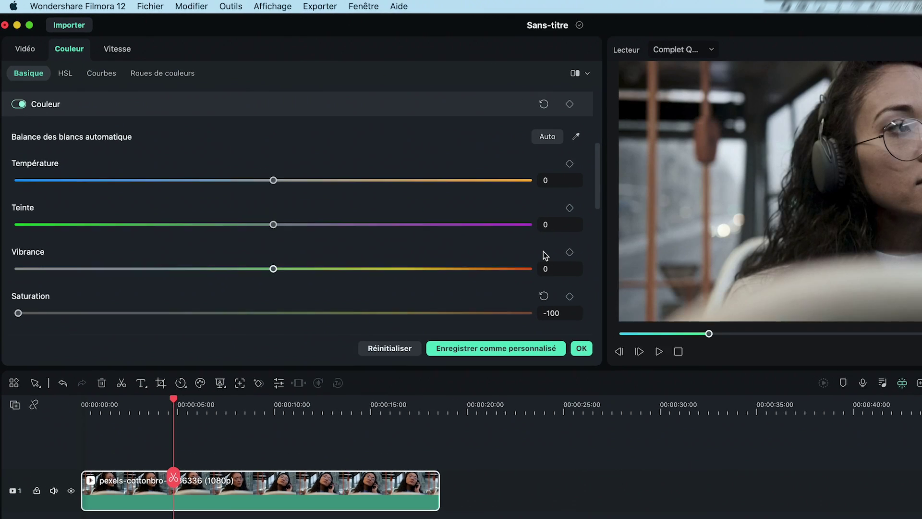
pyautogui.click(682, 369)
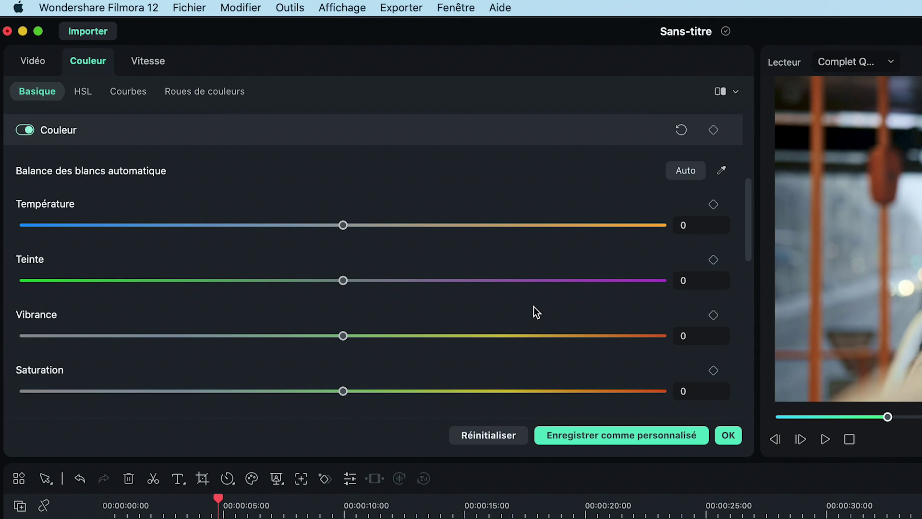
# Step: Apply the "Film noir et blanc" LUT to the clip
pyautogui.scroll(10, 534, 311)
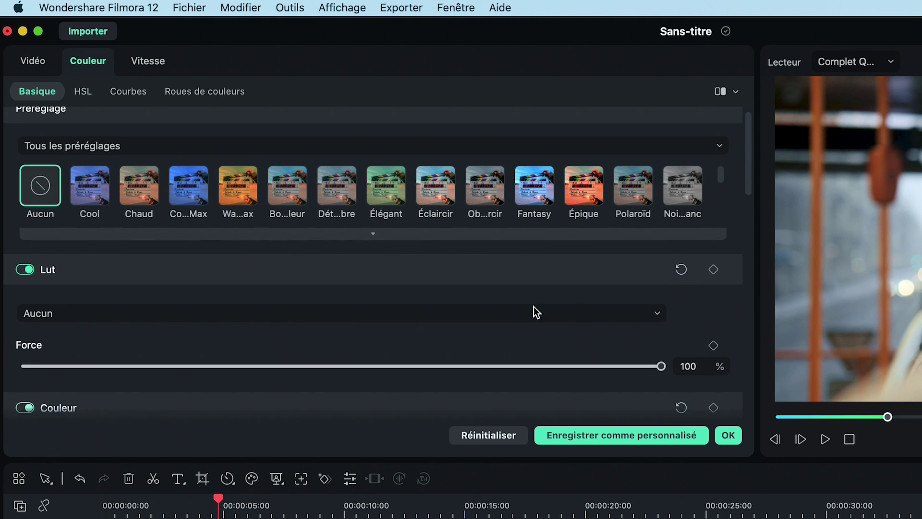
pyautogui.scroll(1, 534, 311)
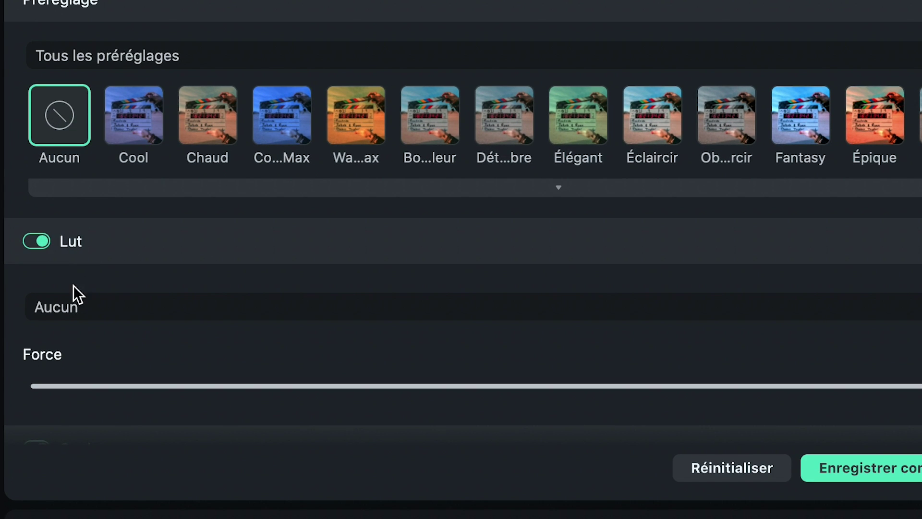
pyautogui.click(254, 307)
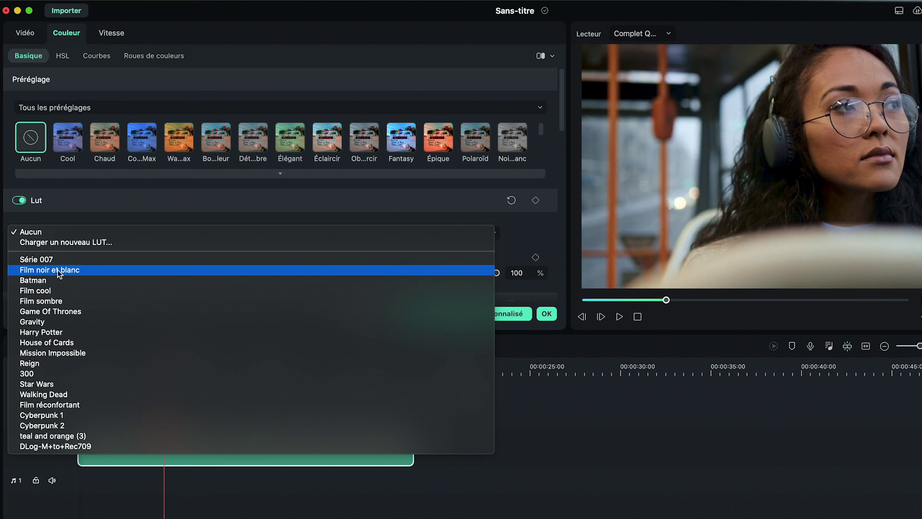
pyautogui.click(57, 269)
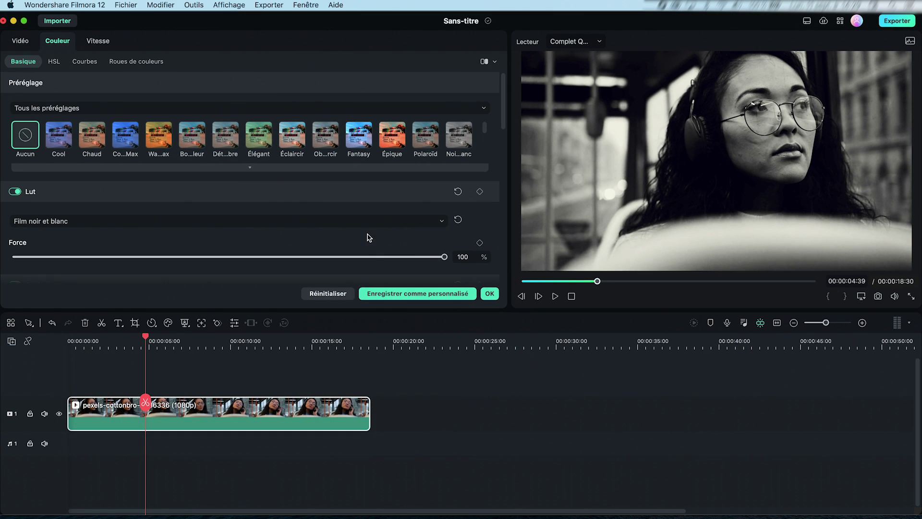
# Step: Set the clip's LUT back to "Aucun" and close the colour settings
pyautogui.click(358, 222)
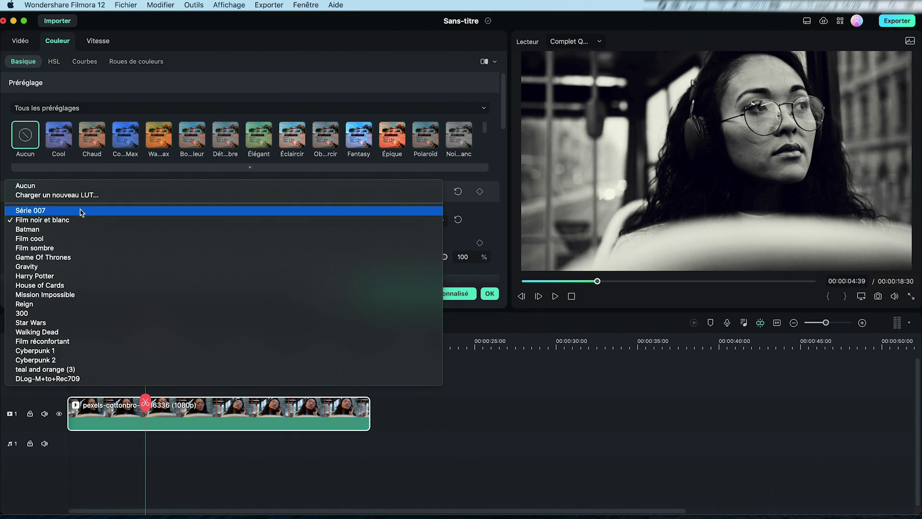
pyautogui.click(21, 189)
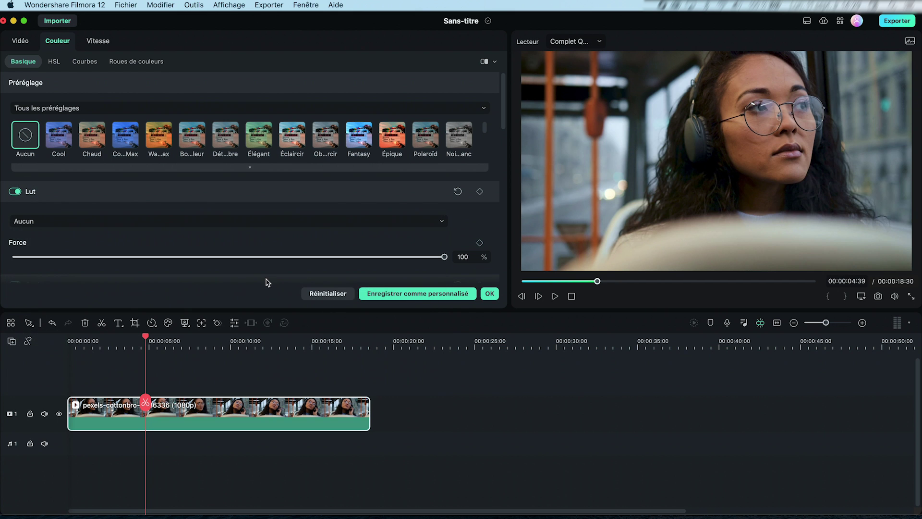
pyautogui.click(490, 293)
# Step: Search the effects for "noir et blanc" and limit the results to free ones (Gratuit)
pyautogui.click(190, 344)
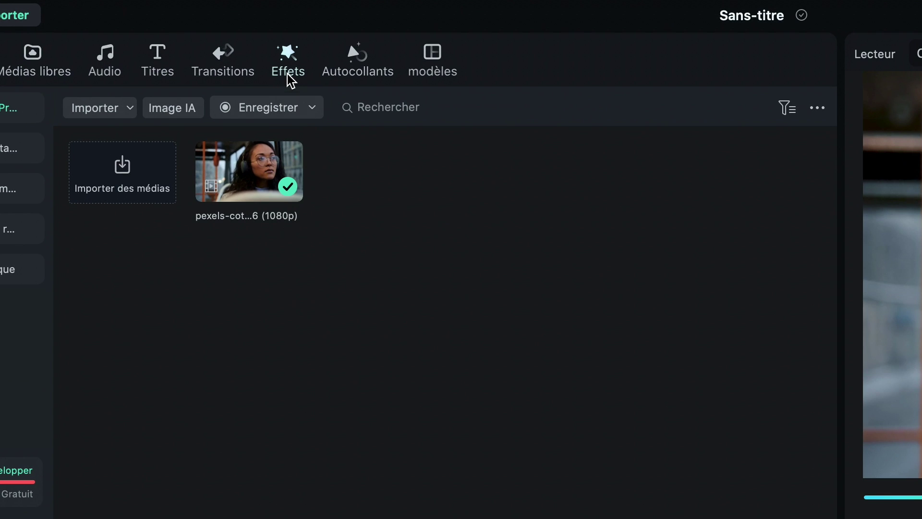
pyautogui.click(287, 73)
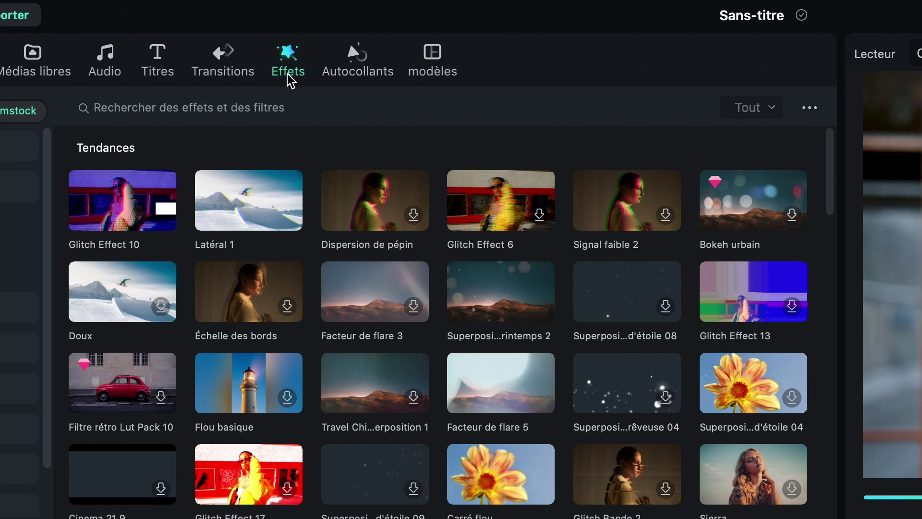
pyautogui.click(197, 107)
pyautogui.write('noir et blanc')
pyautogui.press('Return')
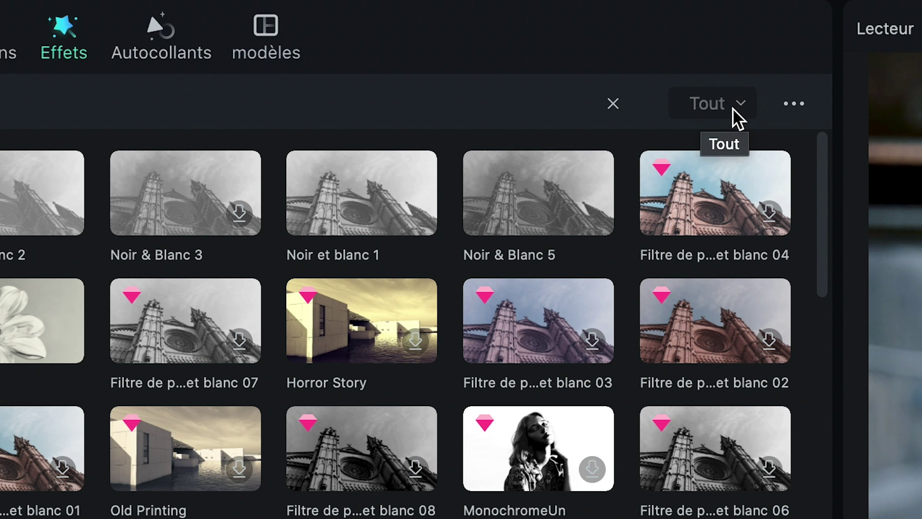
pyautogui.click(732, 106)
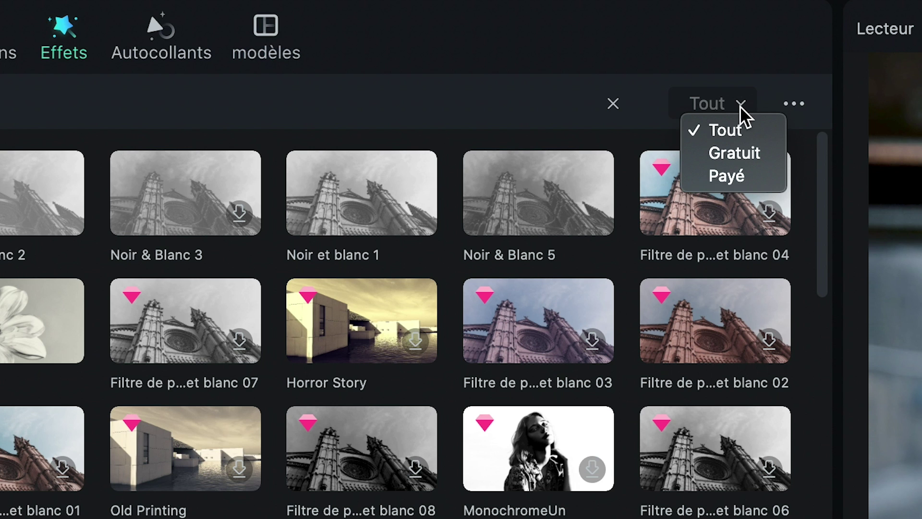
pyautogui.click(744, 156)
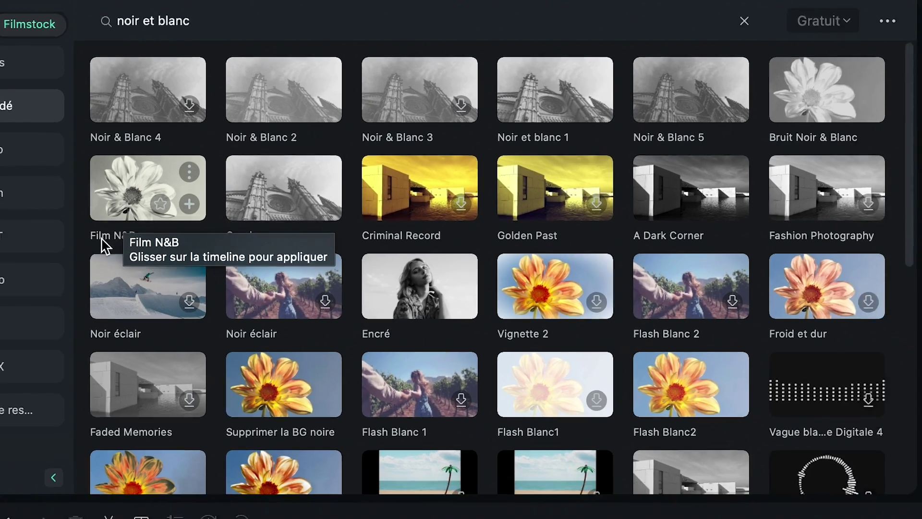
# Step: Place the "Film N&B" effect on a track above the clip and stretch it over the clip's full length
pyautogui.moveTo(106, 246); pyautogui.dragTo(149, 423)
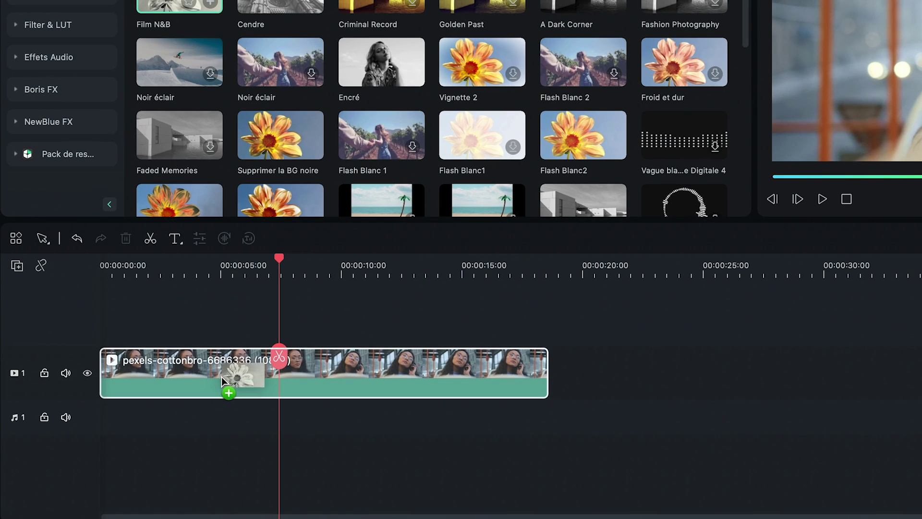
pyautogui.moveTo(222, 379); pyautogui.dragTo(234, 331)
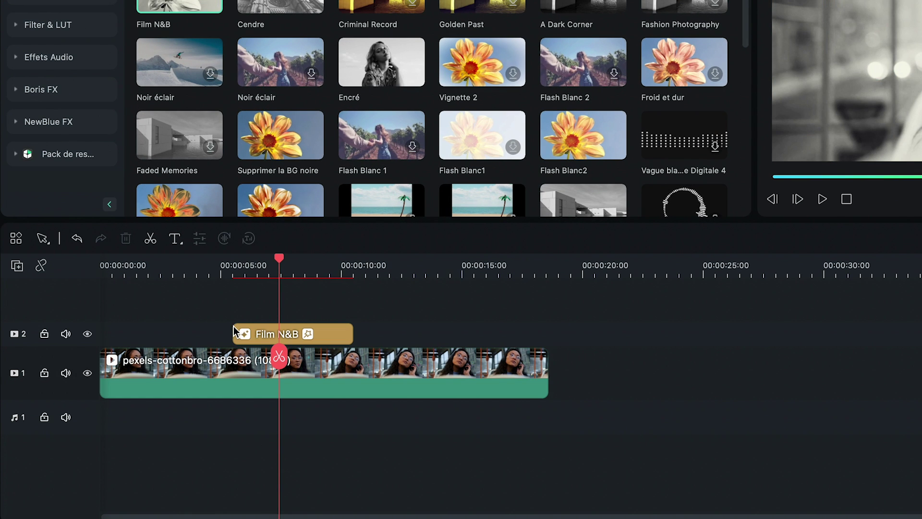
pyautogui.moveTo(349, 333); pyautogui.dragTo(548, 332)
pyautogui.moveTo(234, 330); pyautogui.dragTo(102, 331)
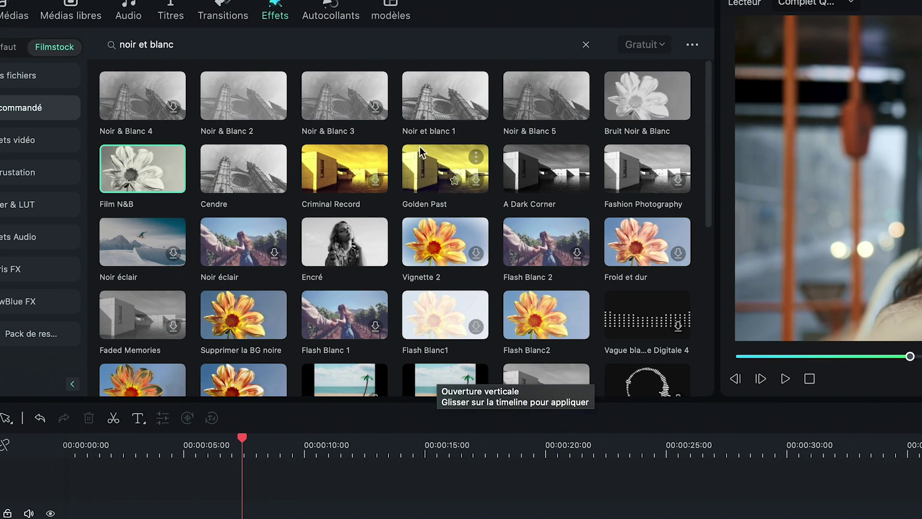
# Step: Find the "saule" effect further down the results and put it on the clip in the timeline
pyautogui.scroll(-3, 245, 240)
pyautogui.scroll(-3, 326, 290)
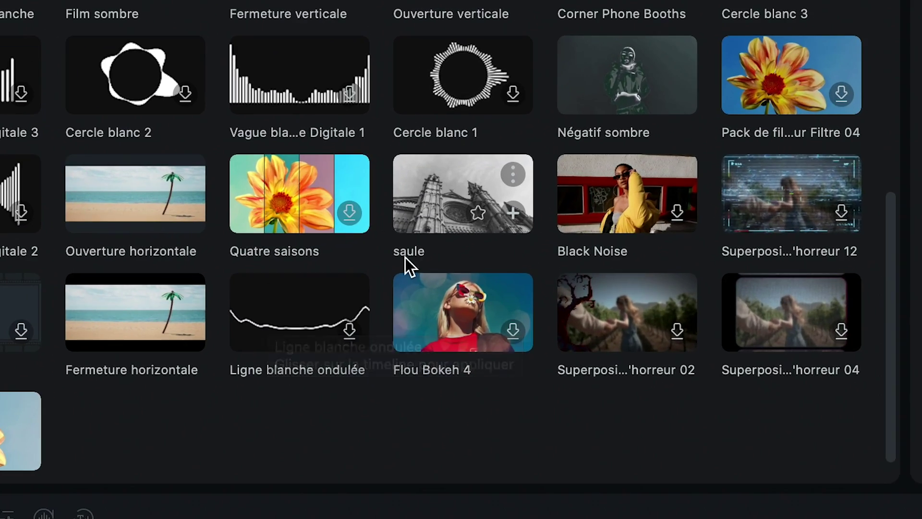
pyautogui.moveTo(408, 224); pyautogui.dragTo(161, 452)
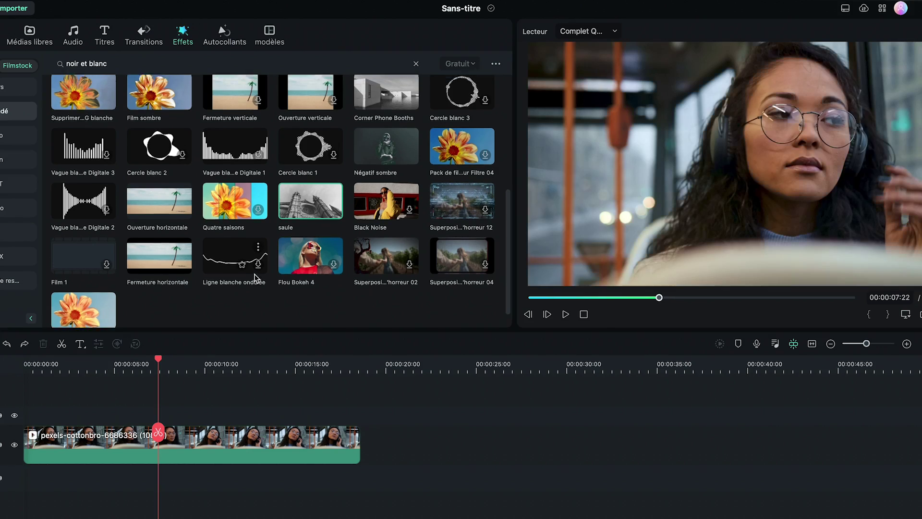
# Step: Put the "Encré" effect from the search results on the clip in the timeline
pyautogui.scroll(3, 242, 187)
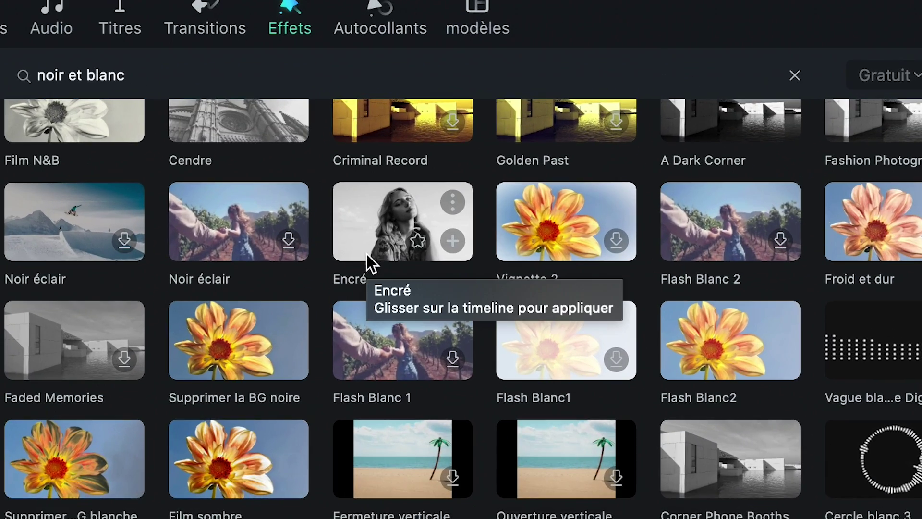
pyautogui.moveTo(372, 250); pyautogui.dragTo(246, 518)
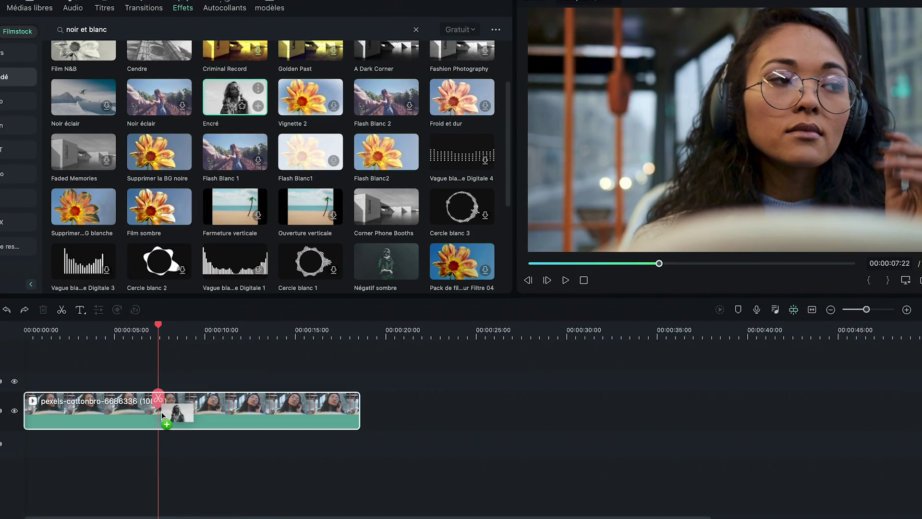
pyautogui.moveTo(162, 416); pyautogui.dragTo(162, 416)
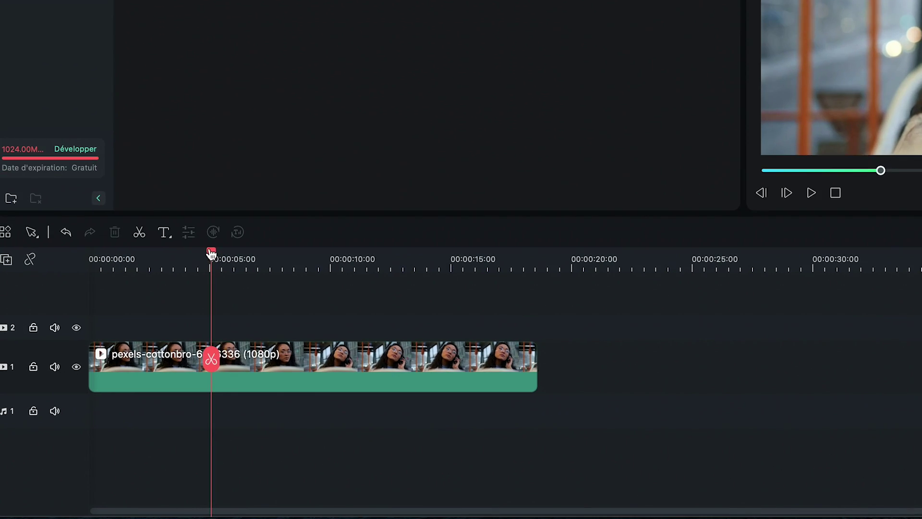
# Step: Split the clip at 00:00:08:17 and select its first part, with the playhead placed inside it
pyautogui.moveTo(211, 253); pyautogui.dragTo(289, 260)
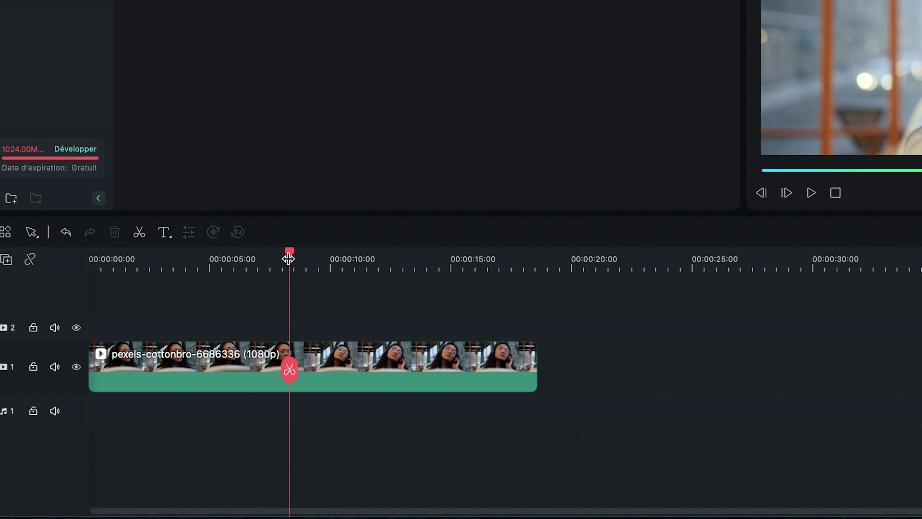
pyautogui.click(291, 378)
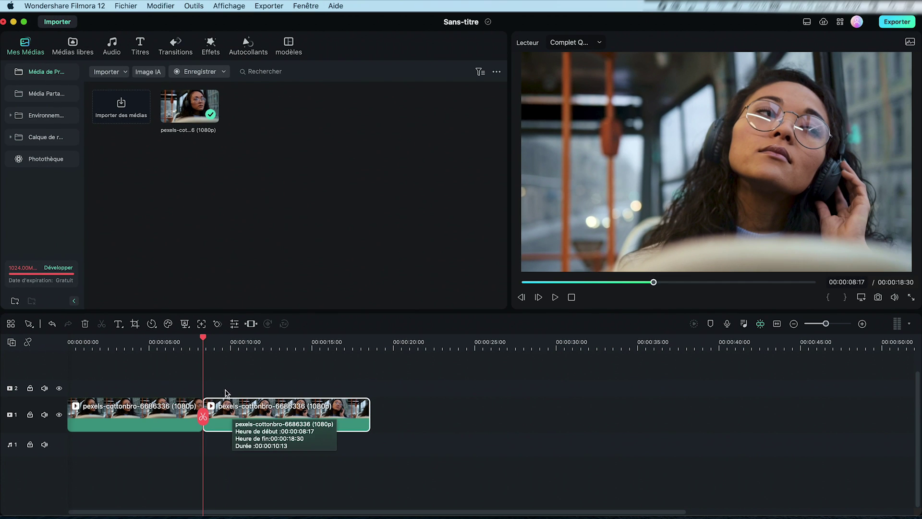
pyautogui.click(155, 342)
pyautogui.click(144, 420)
pyautogui.click(273, 342)
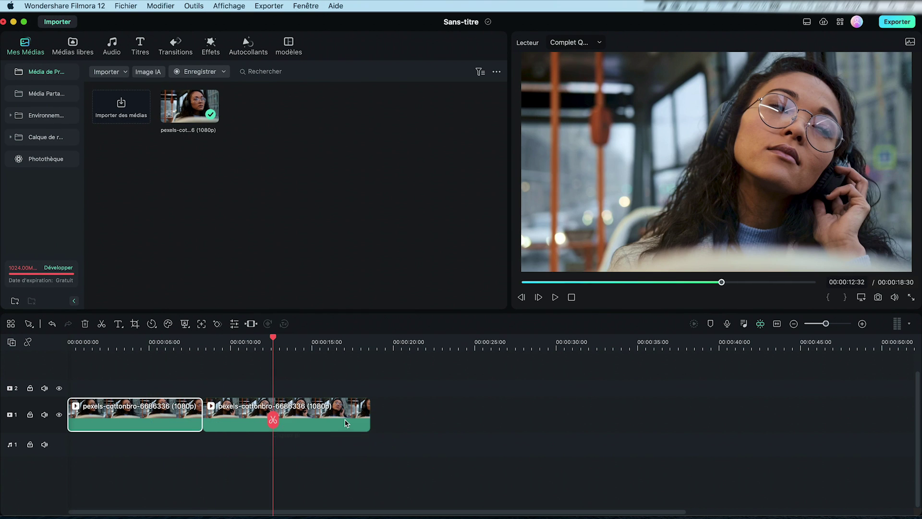
pyautogui.click(139, 343)
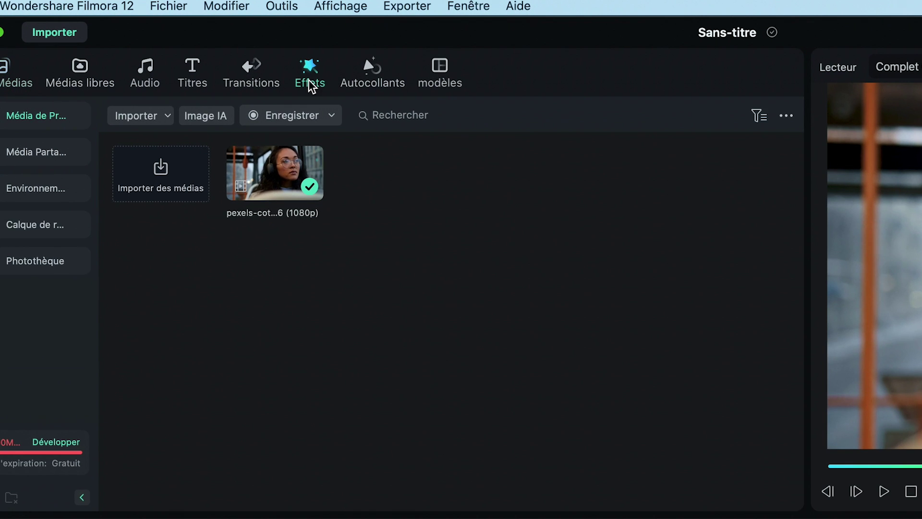
# Step: Search the effects for "noir et blanc" and apply "Film N&B" to the first part of the split clip
pyautogui.click(291, 72)
pyautogui.click(249, 107)
pyautogui.write('noir et blanc')
pyautogui.press('Return')
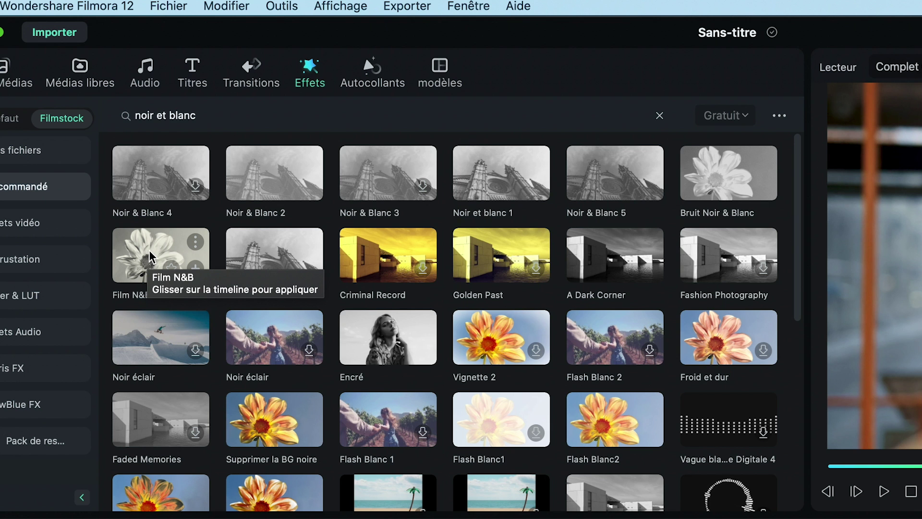
pyautogui.moveTo(148, 250); pyautogui.dragTo(125, 423)
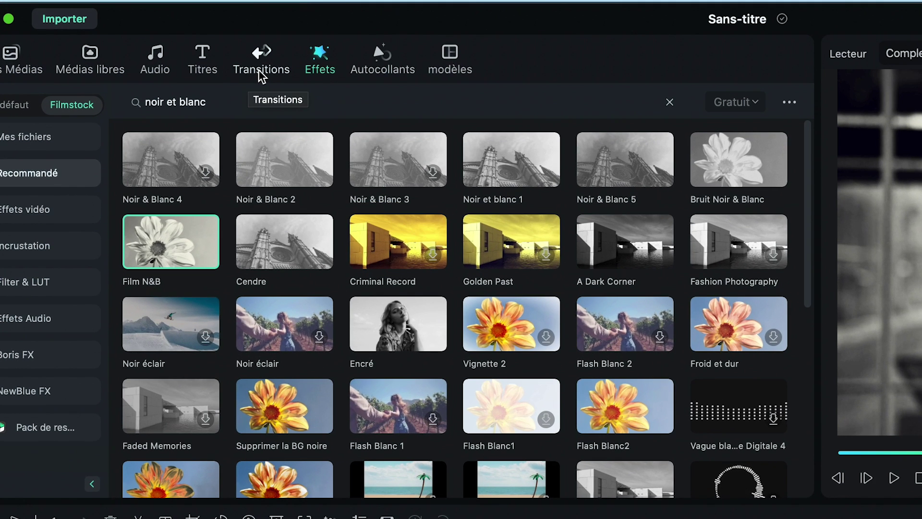
# Step: Add the "Dissoudre" transition at the cut between the two clip parts and play the result
pyautogui.click(260, 74)
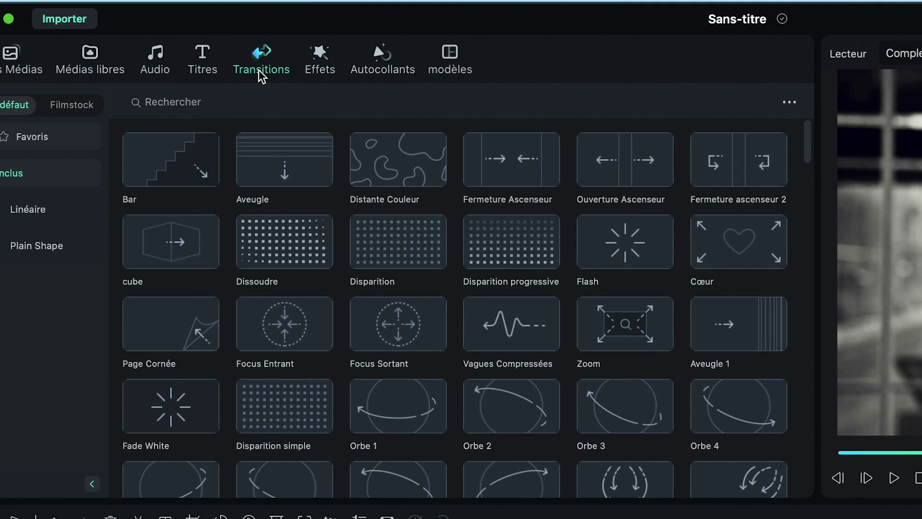
pyautogui.click(269, 248)
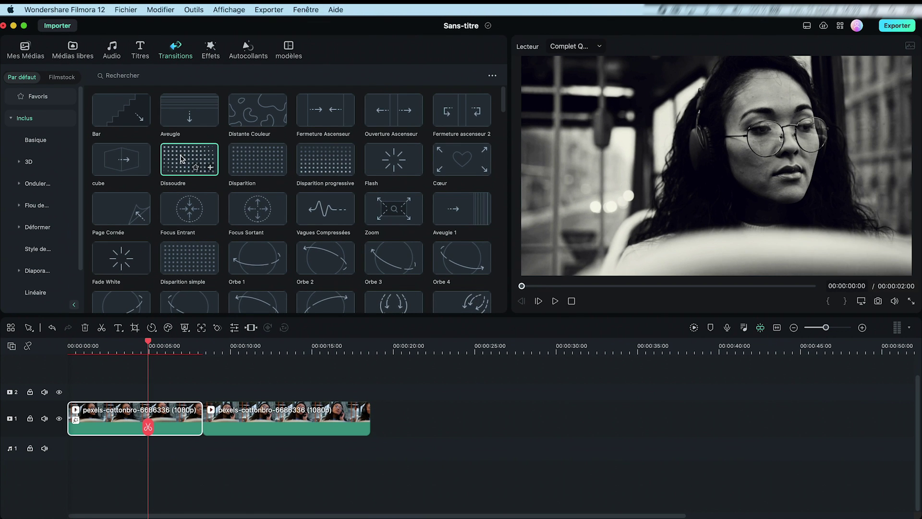
pyautogui.moveTo(269, 246); pyautogui.dragTo(228, 419)
pyautogui.press('space')
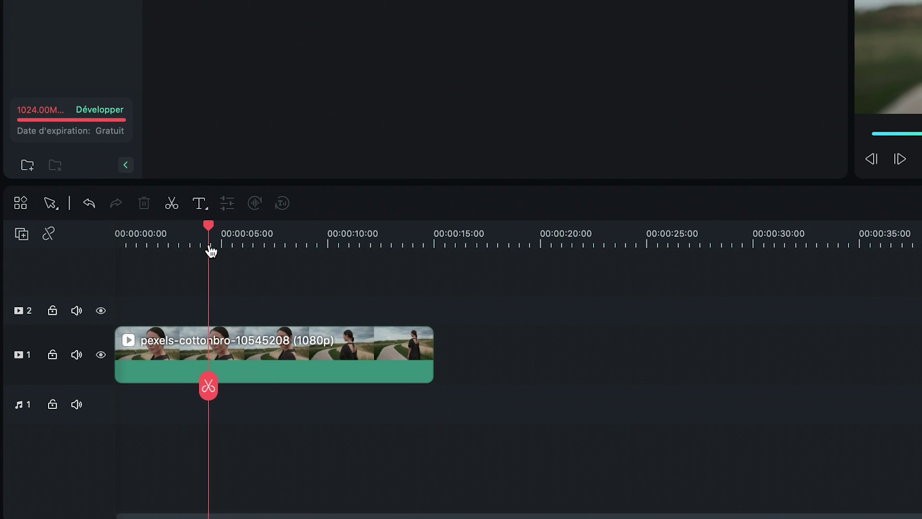
# Step: Duplicate the clip onto video track 2, directly above the original and aligned with its start
pyautogui.moveTo(211, 249); pyautogui.dragTo(259, 246)
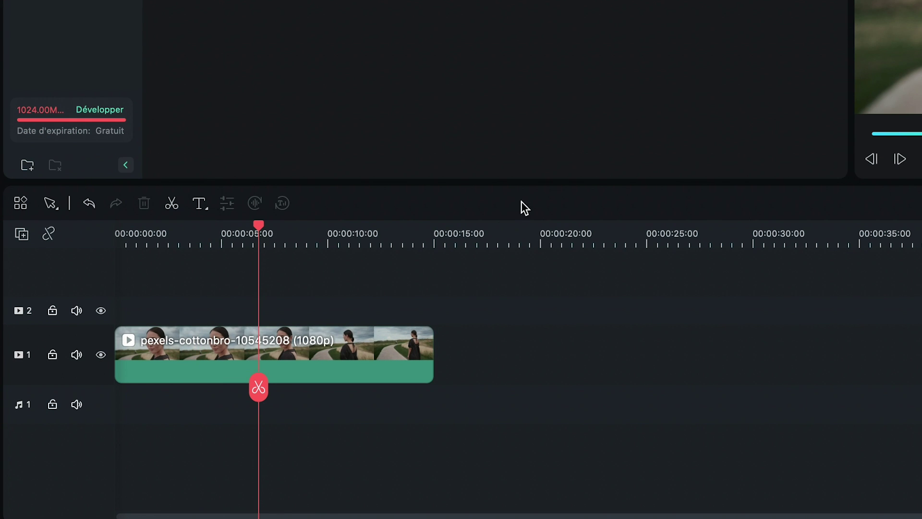
pyautogui.click(362, 354)
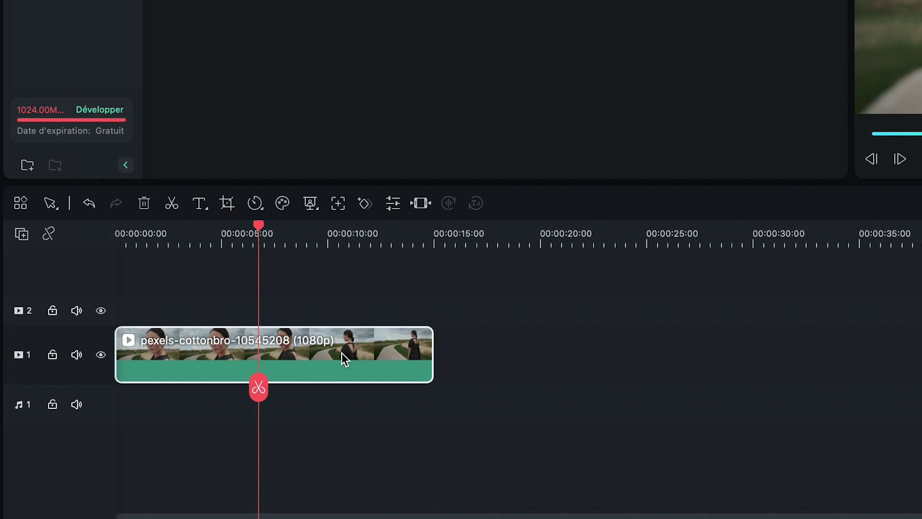
pyautogui.moveTo(344, 351); pyautogui.dragTo(336, 321)
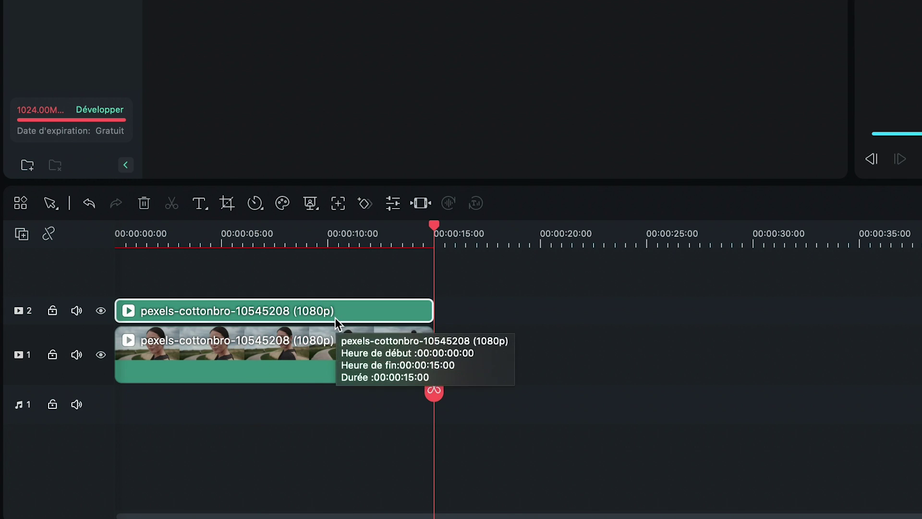
# Step: Enlarge video track 2 and hide video track 1, with the playhead placed at 00:00:08:21
pyautogui.click(305, 240)
pyautogui.moveTo(58, 301); pyautogui.dragTo(61, 277)
pyautogui.scroll(3, 456, 293)
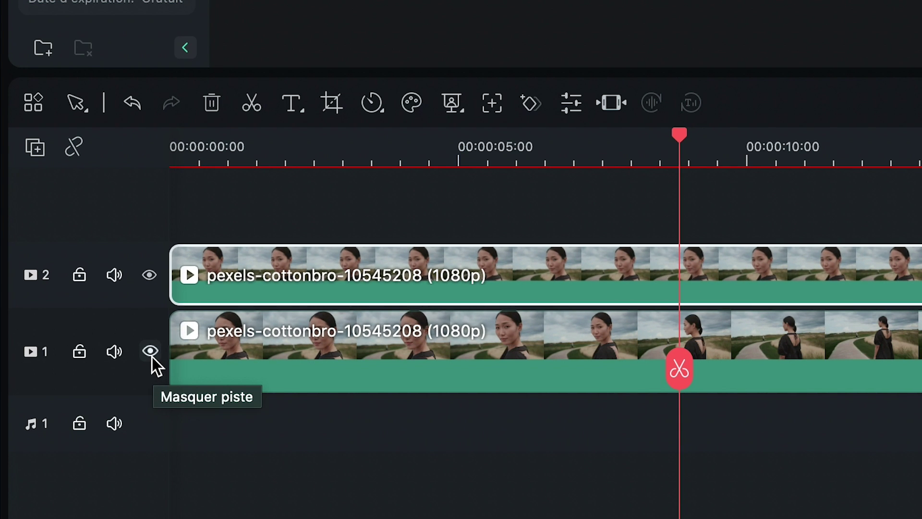
pyautogui.click(150, 352)
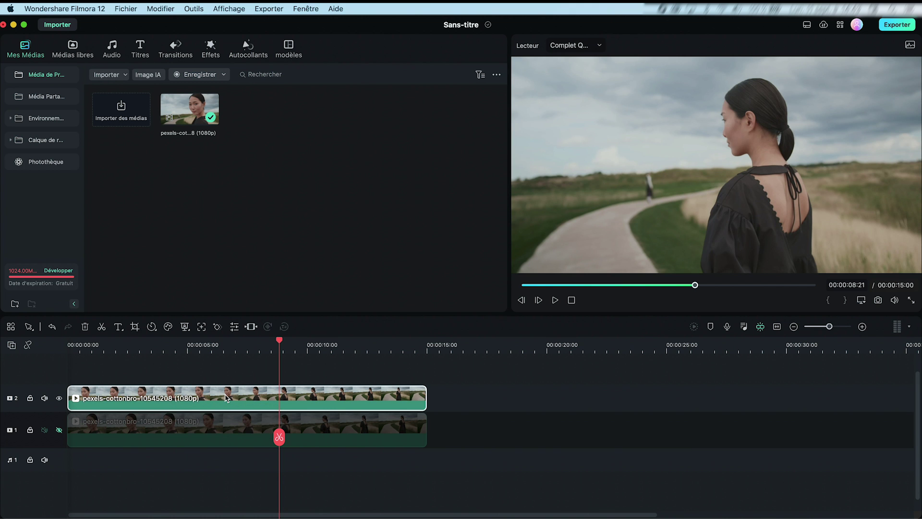
# Step: Turn on the "Portrait IA" tool for the clip on video track 2 and show video track 1 again
pyautogui.doubleClick(226, 398)
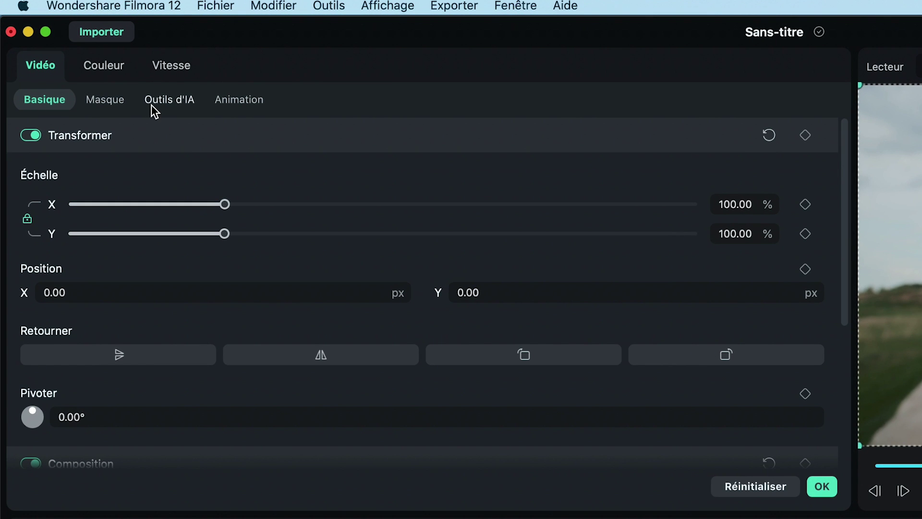
pyautogui.click(167, 101)
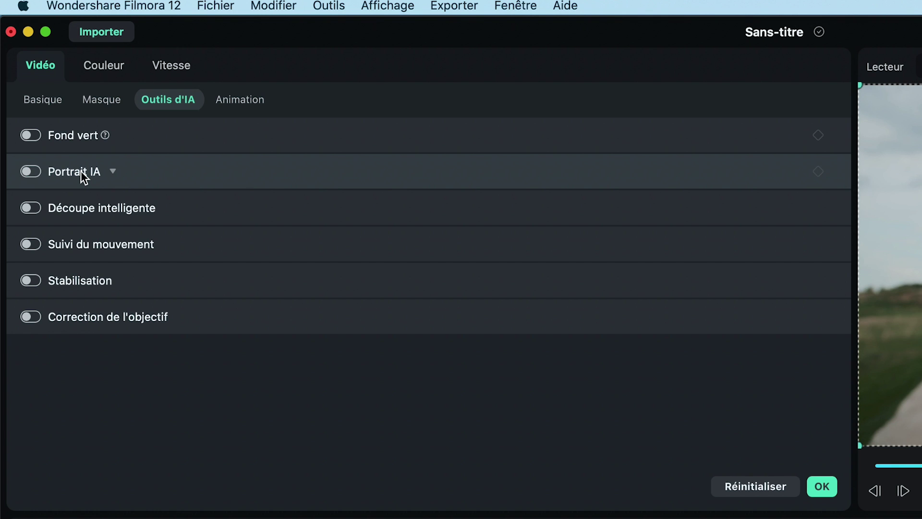
pyautogui.click(29, 172)
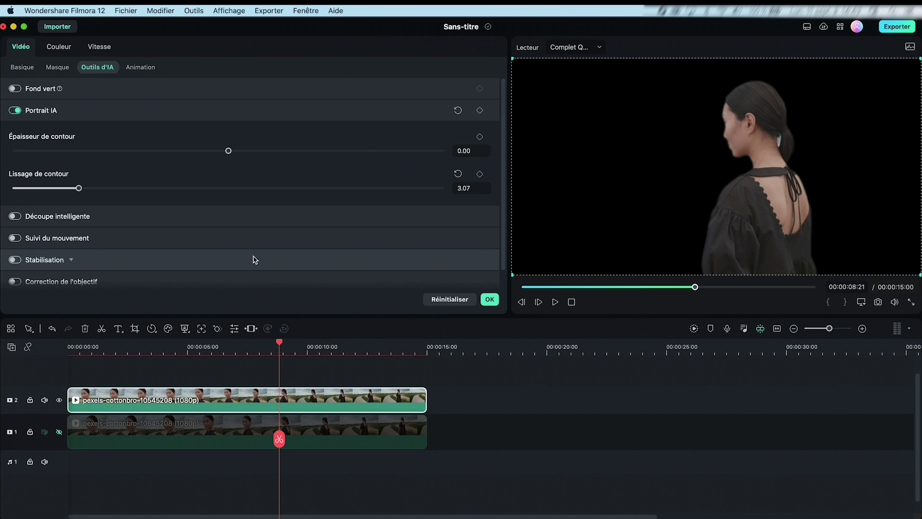
pyautogui.click(490, 299)
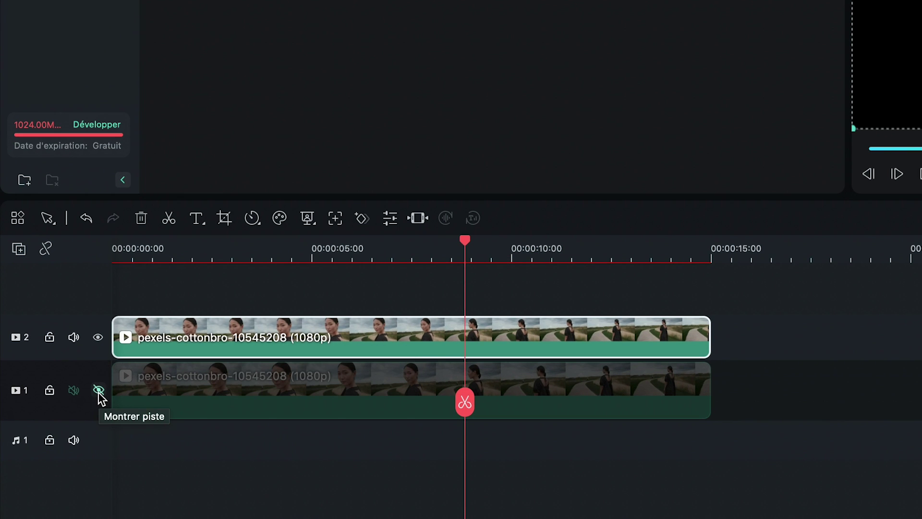
pyautogui.click(98, 390)
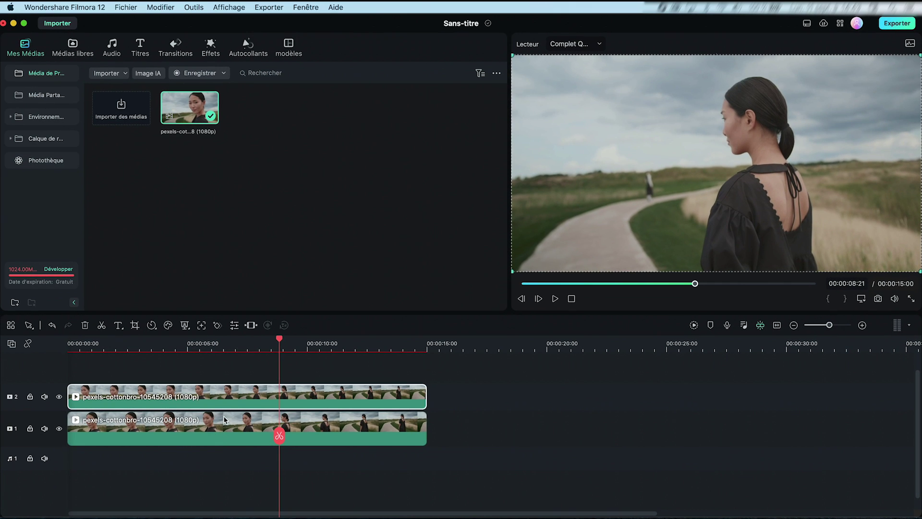
# Step: Apply the "Film N&B" effect to the clip on video track 1 and render the timeline preview
pyautogui.click(218, 429)
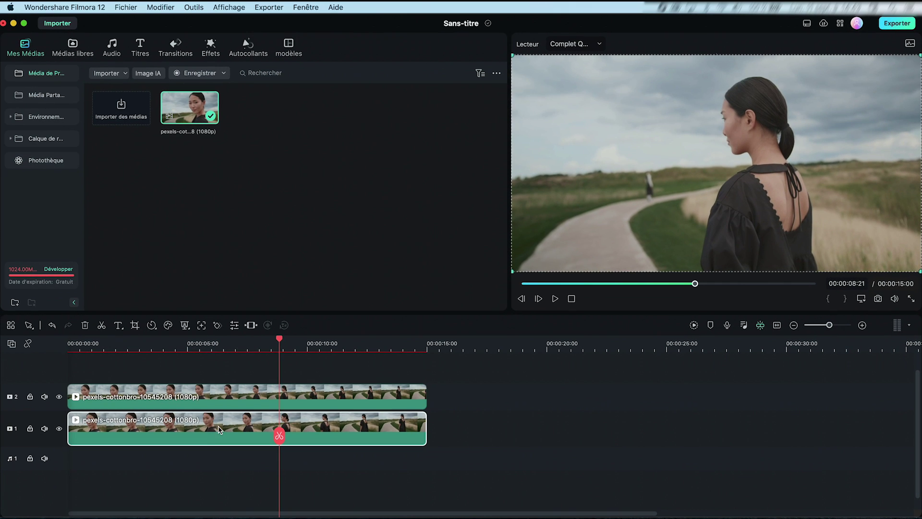
pyautogui.click(210, 46)
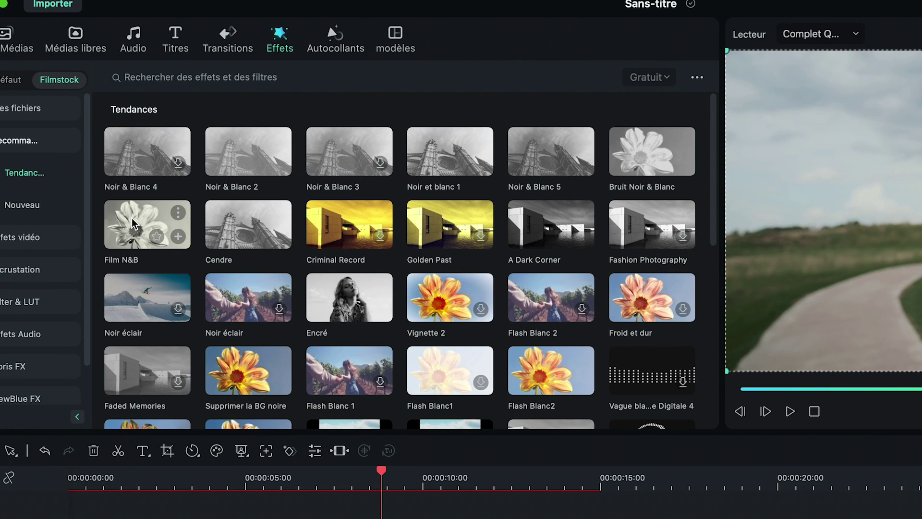
pyautogui.moveTo(134, 223); pyautogui.dragTo(228, 518)
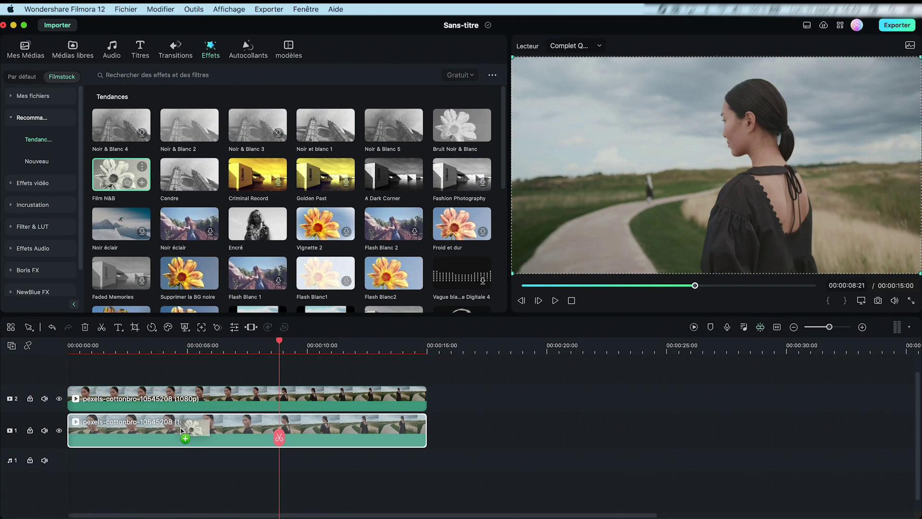
pyautogui.moveTo(182, 434); pyautogui.dragTo(185, 434)
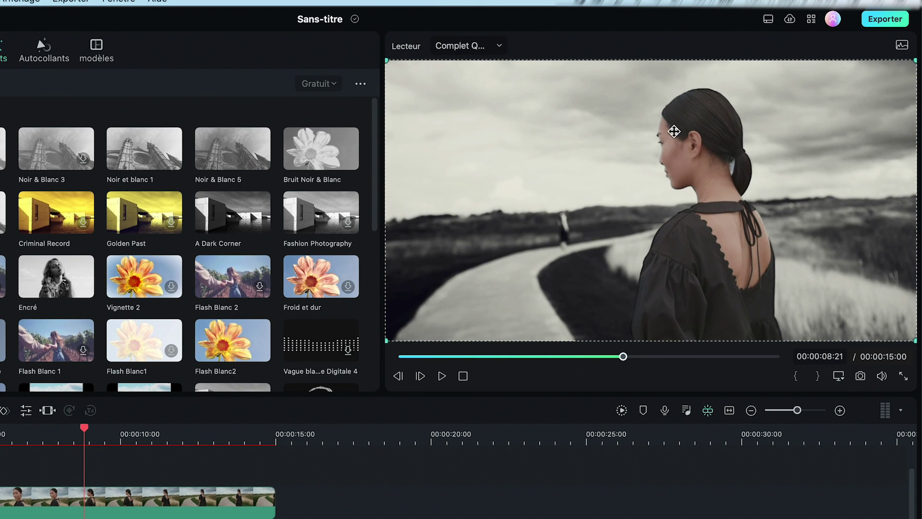
pyautogui.click(621, 411)
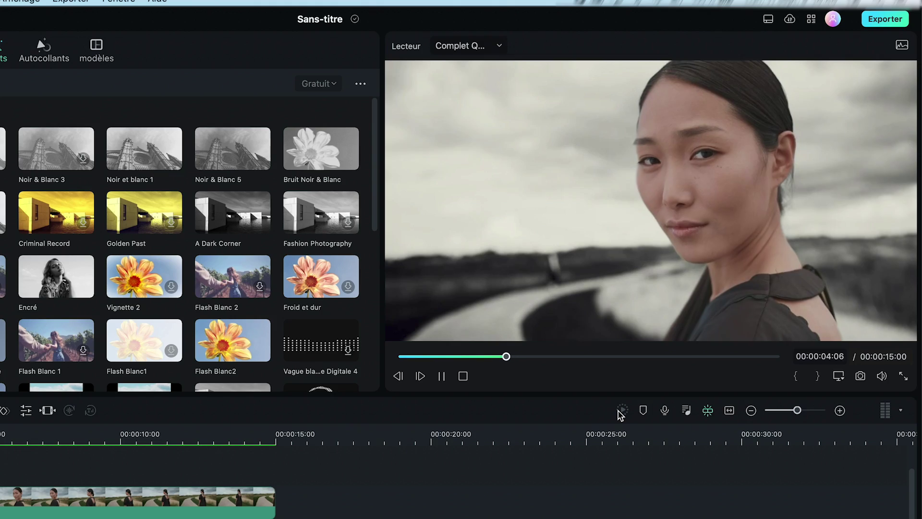